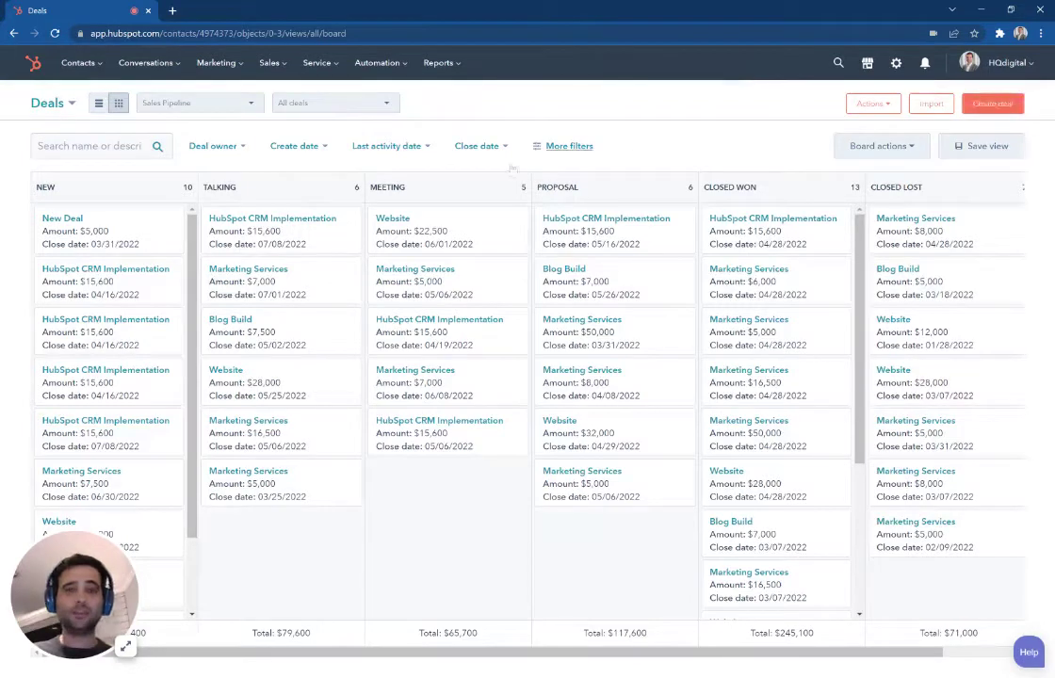
- Start a deal 'Name of Deal' in Sales Pipeline at Meeting stage, closing 03/26/2022
click(994, 106)
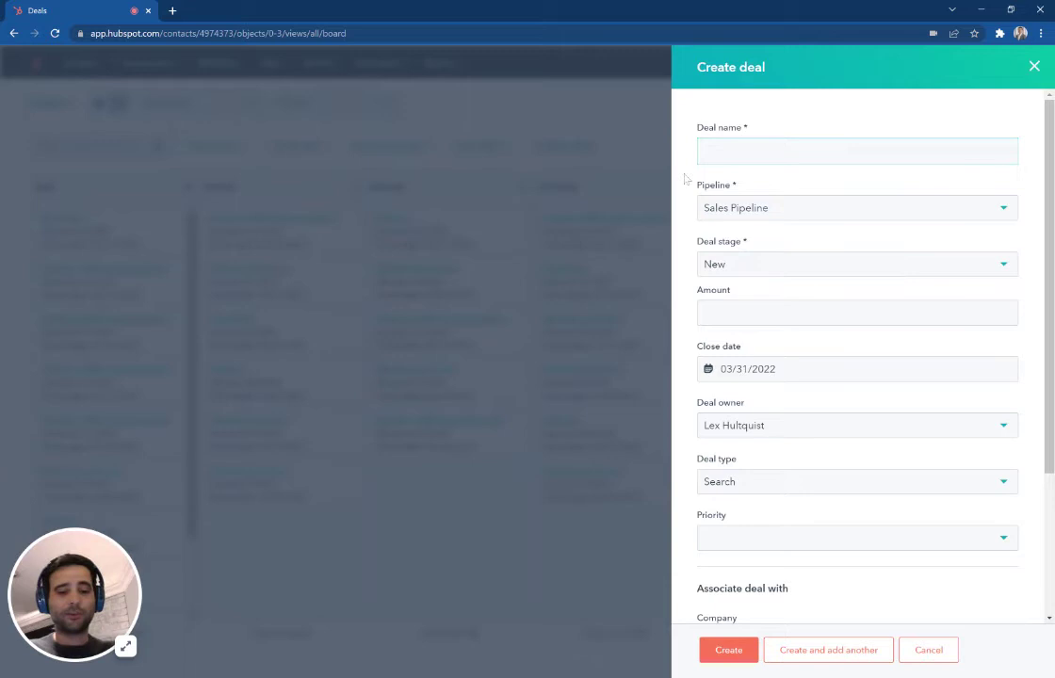
text(Name of Deal)
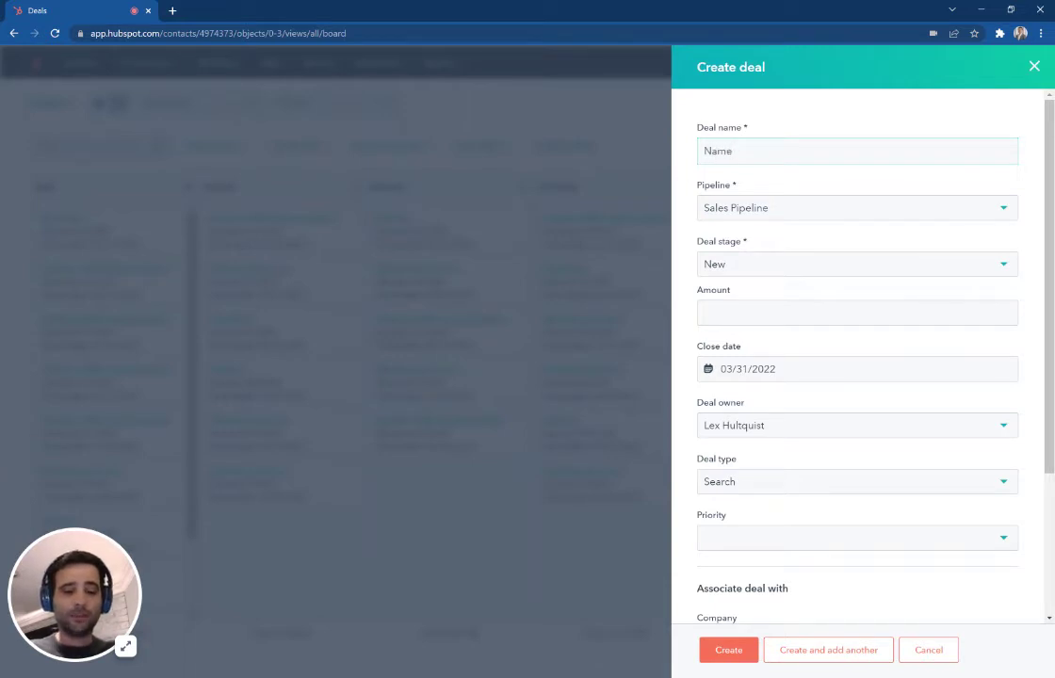
click(720, 214)
click(725, 243)
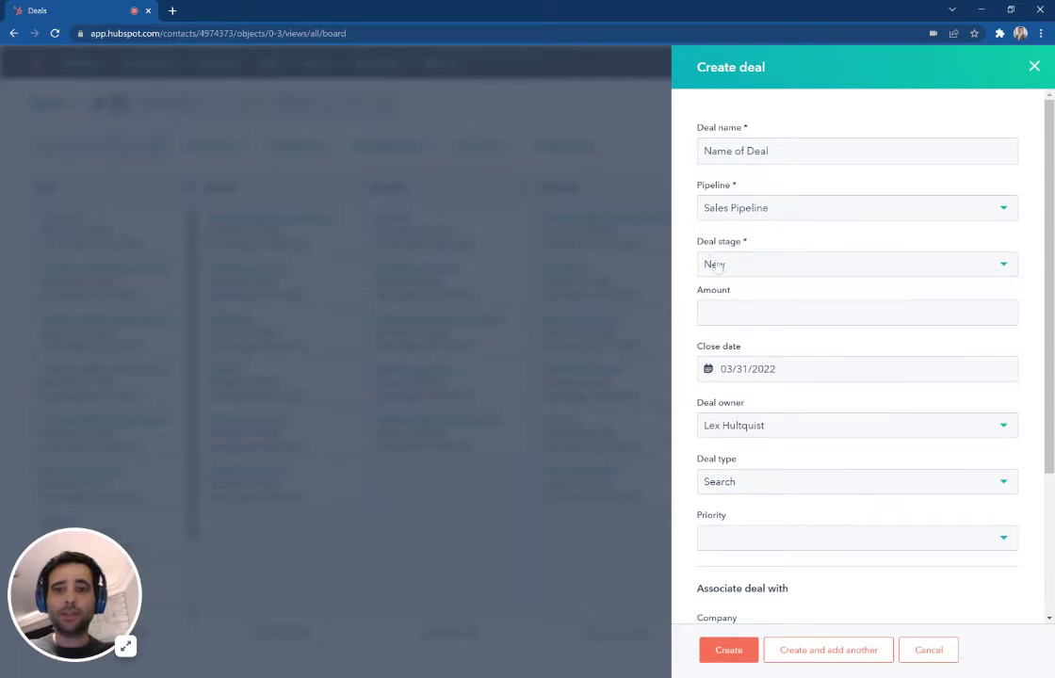
click(717, 265)
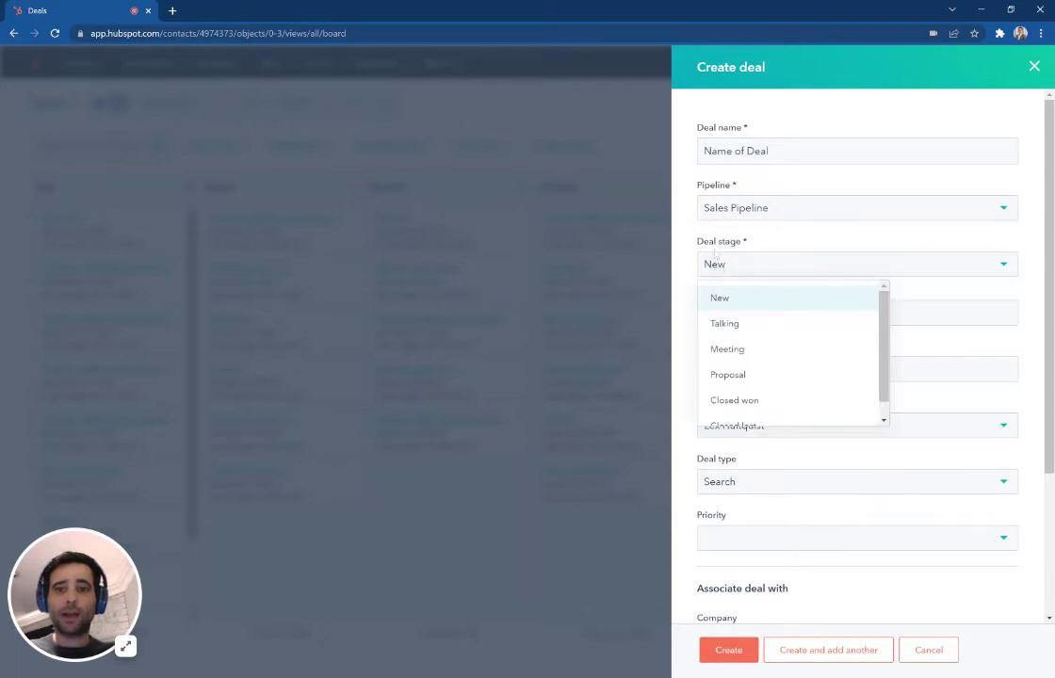
click(727, 350)
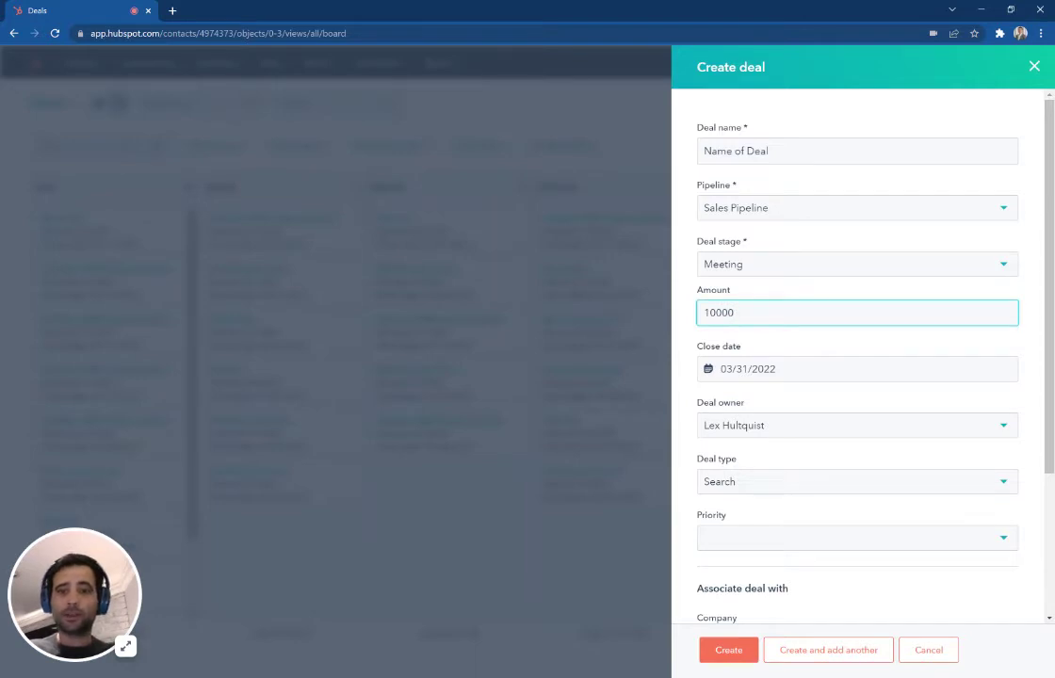
click(910, 369)
click(867, 516)
- Associate the contact with the deal and create it
scroll(800, 414, down, 2)
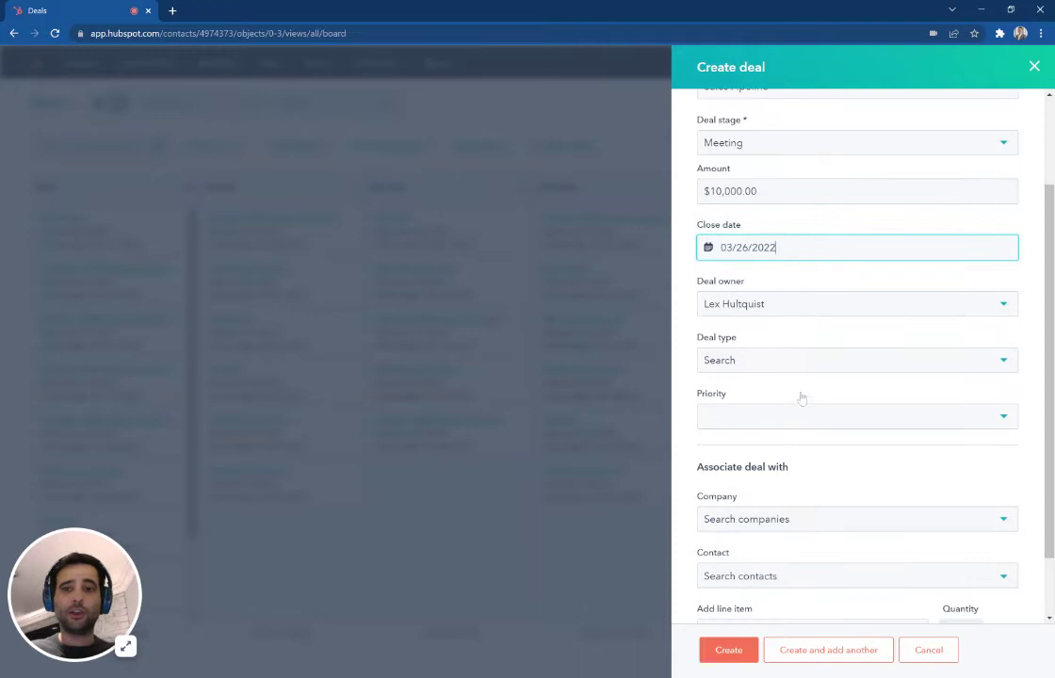
scroll(720, 209, up, 1)
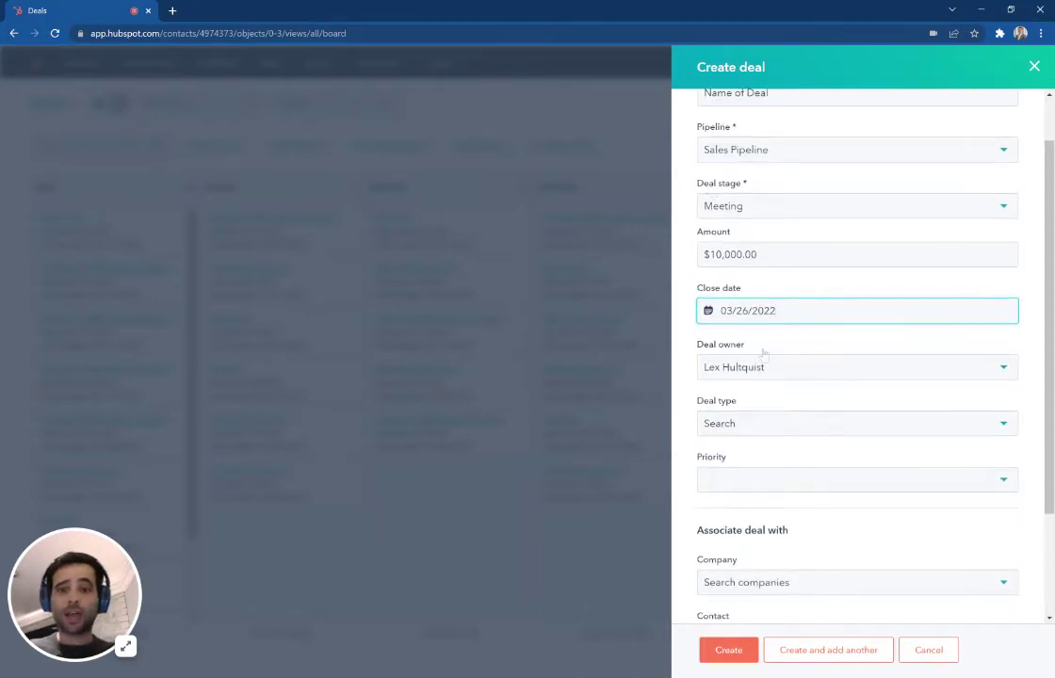
scroll(767, 358, down, 2)
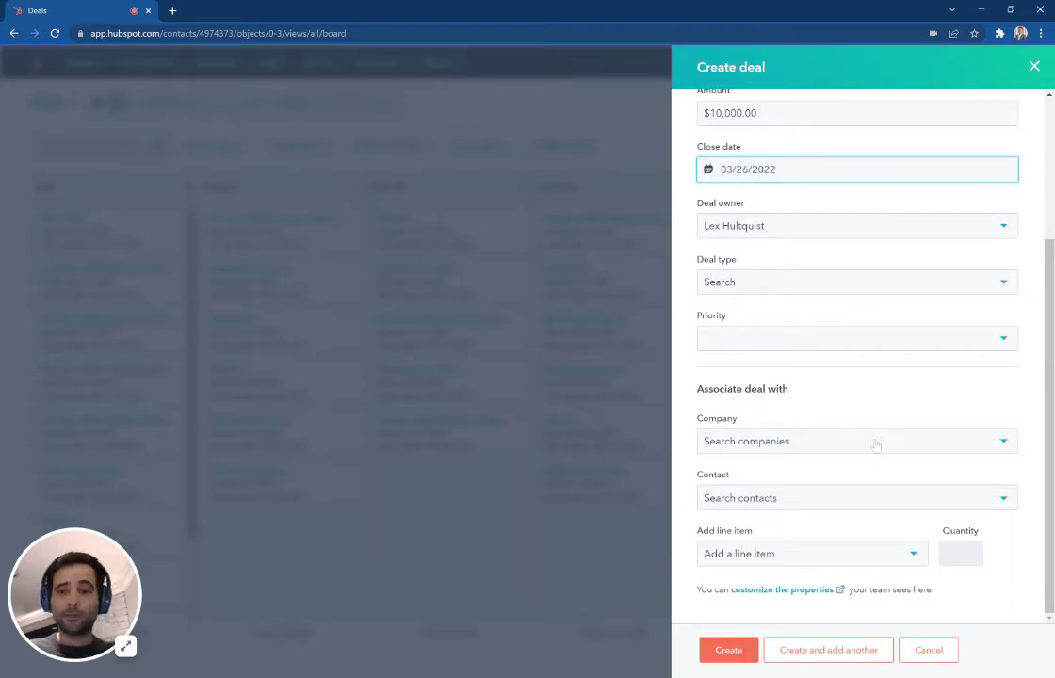
click(746, 500)
text(megha)
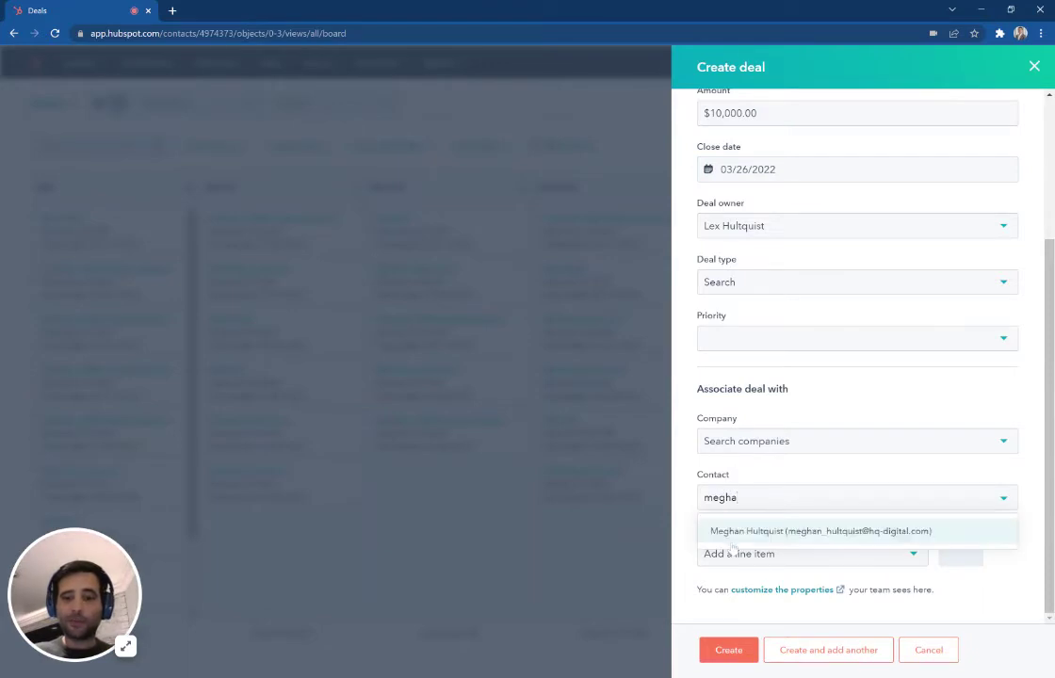
key(Return)
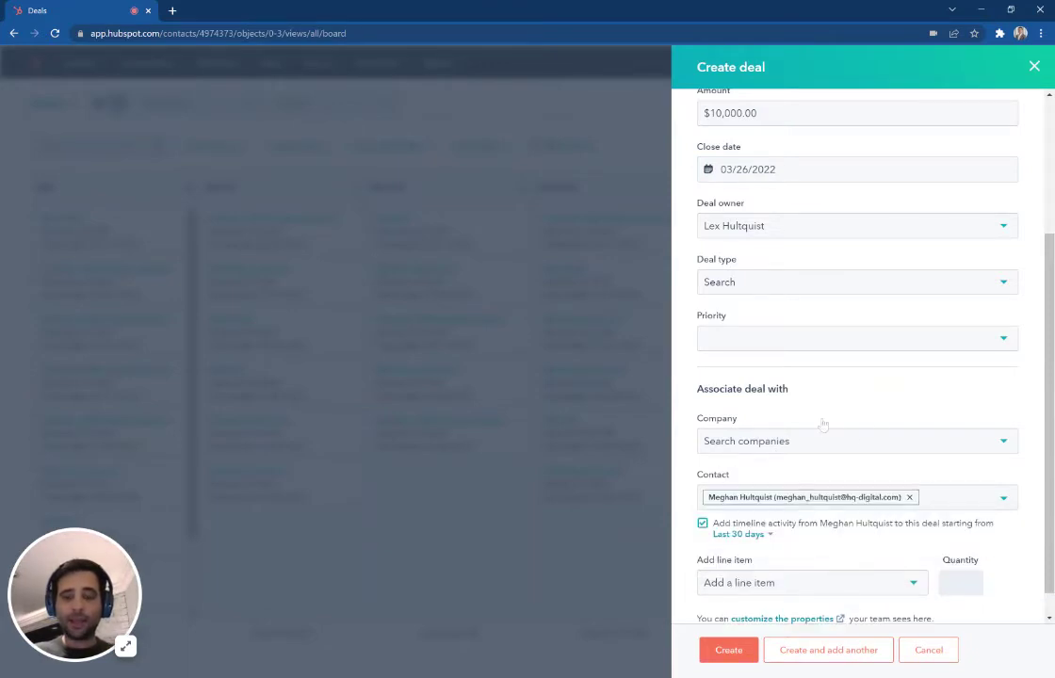
scroll(788, 440, down, 1)
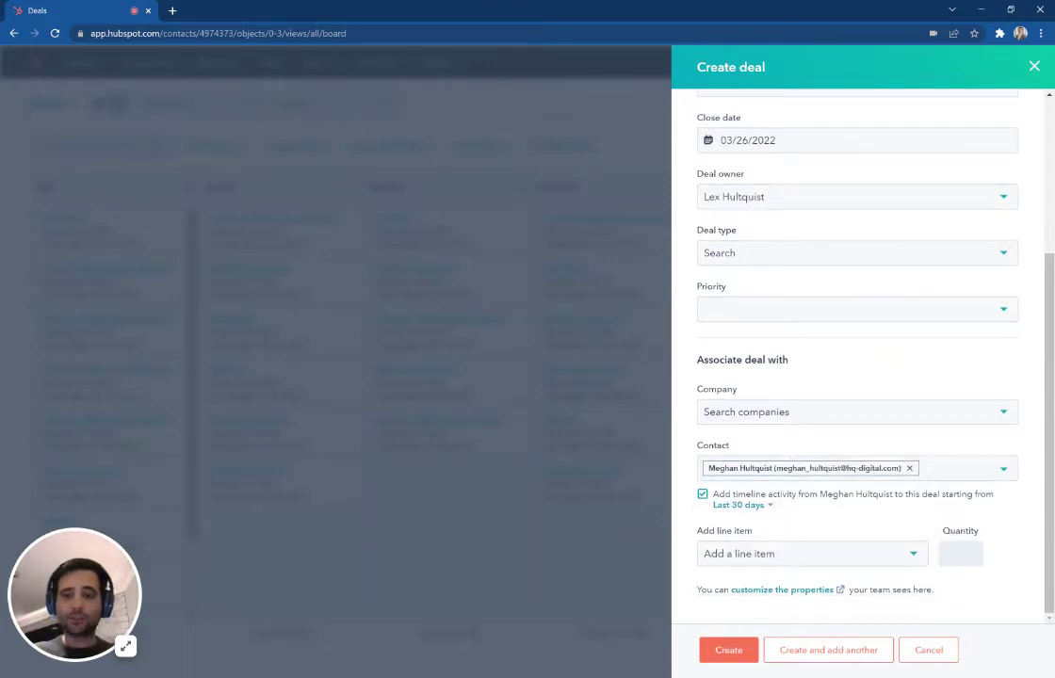
click(749, 650)
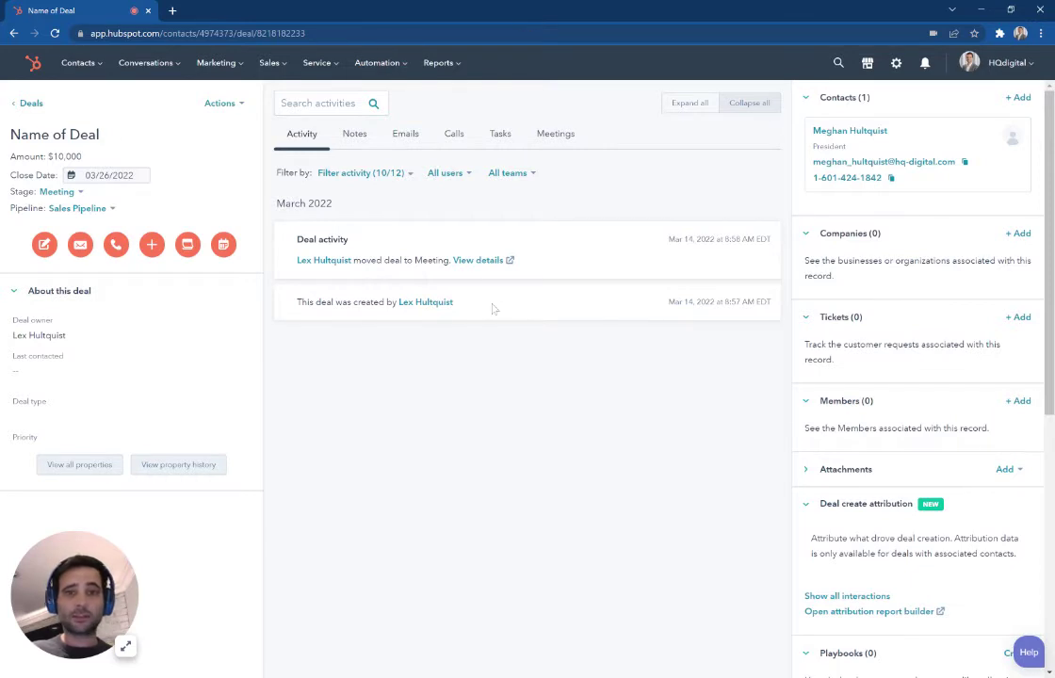
- Open the associated contact's record from the deal's Contacts card
click(849, 131)
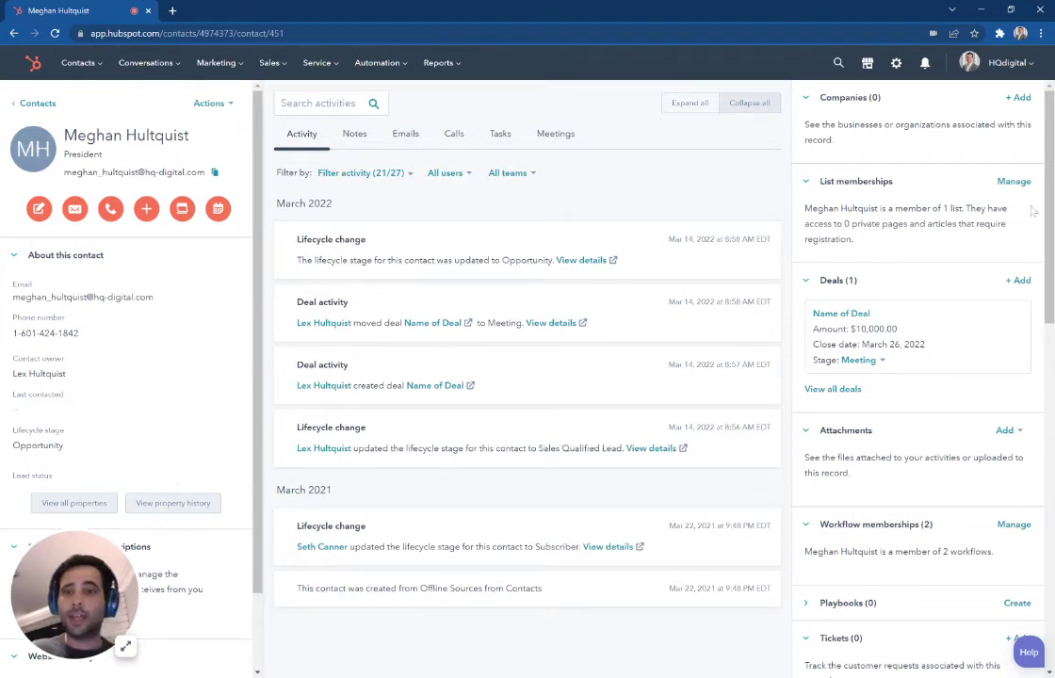
mouse_move(909, 282)
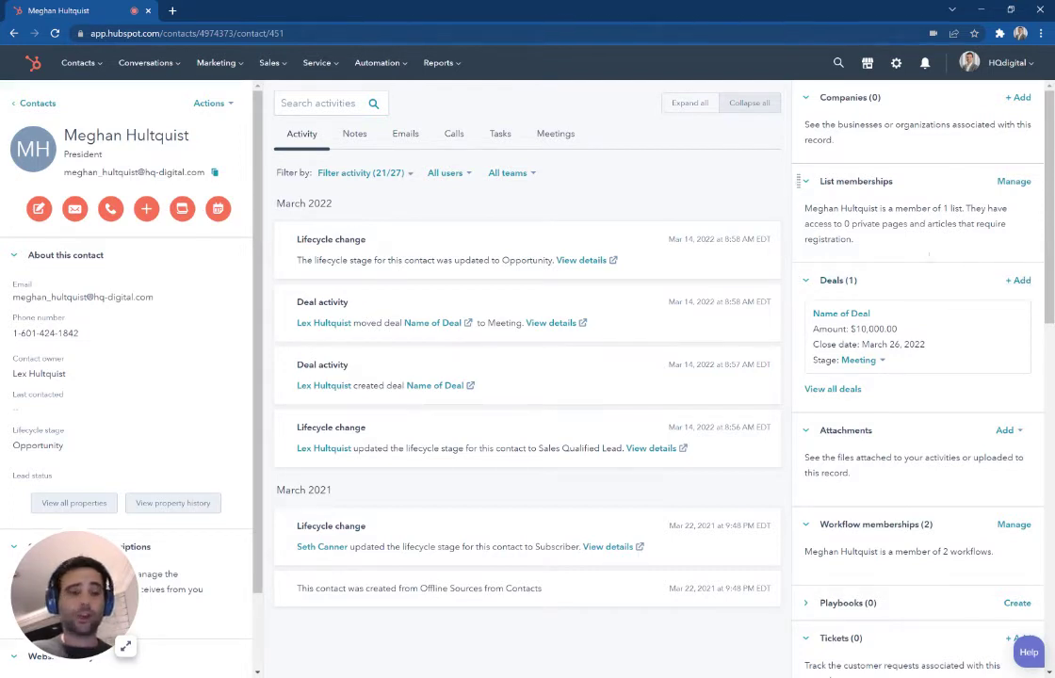
- Add a Sales Pipeline deal from the contact's Deals card at Proposal stage for $5,000
click(1017, 280)
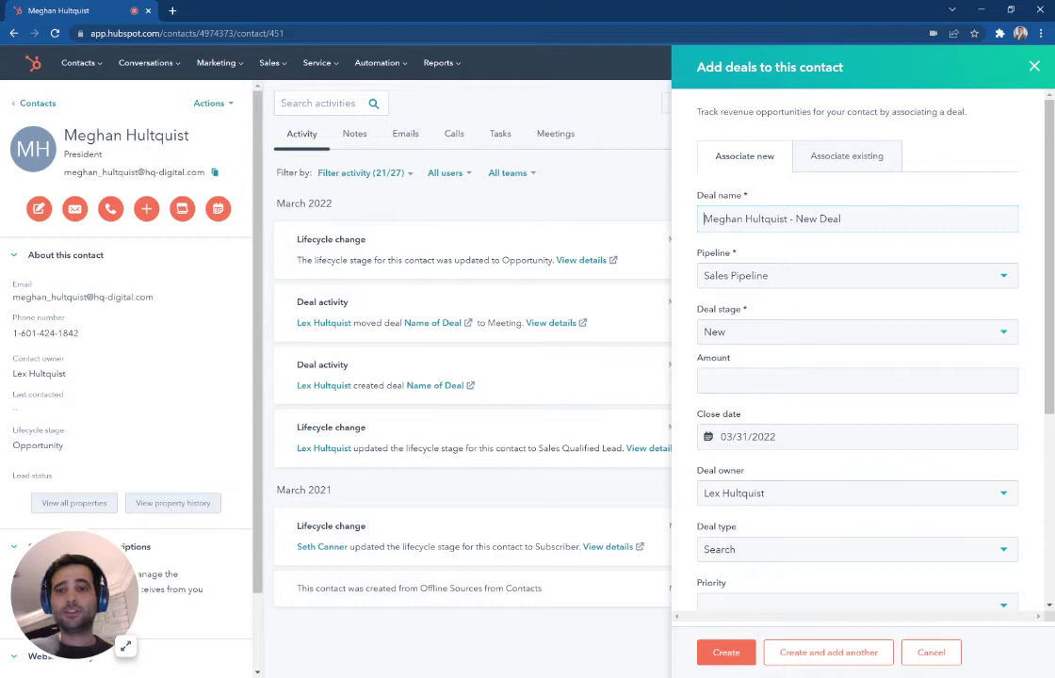
click(762, 276)
click(755, 256)
click(751, 325)
click(728, 443)
click(728, 379)
text(5000)
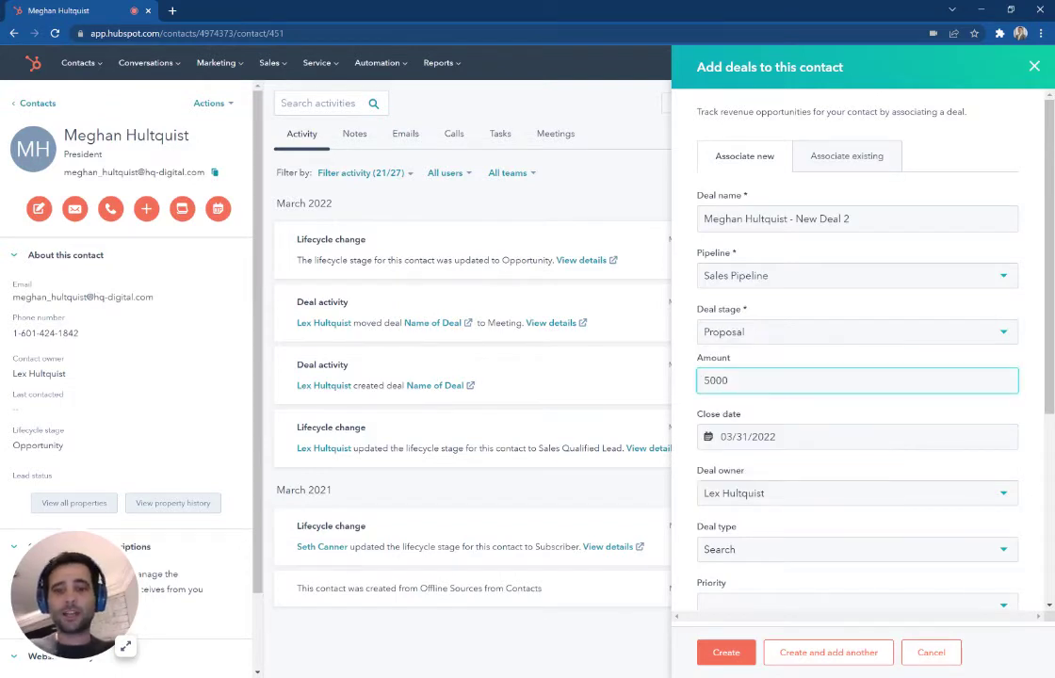
click(687, 377)
scroll(856, 377, down, 3)
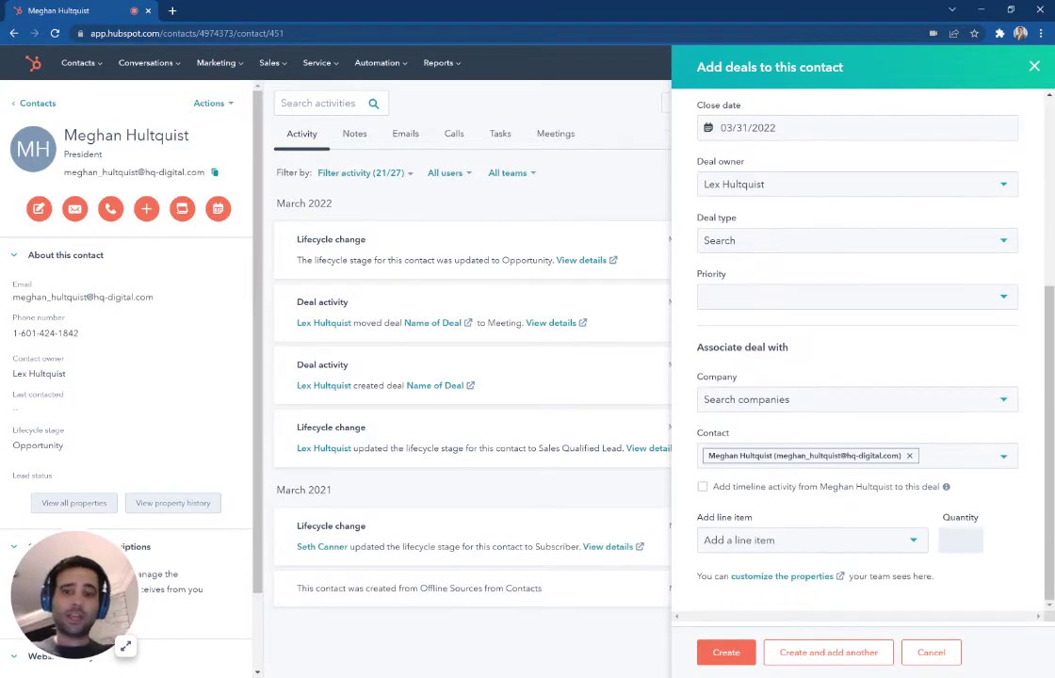
click(741, 651)
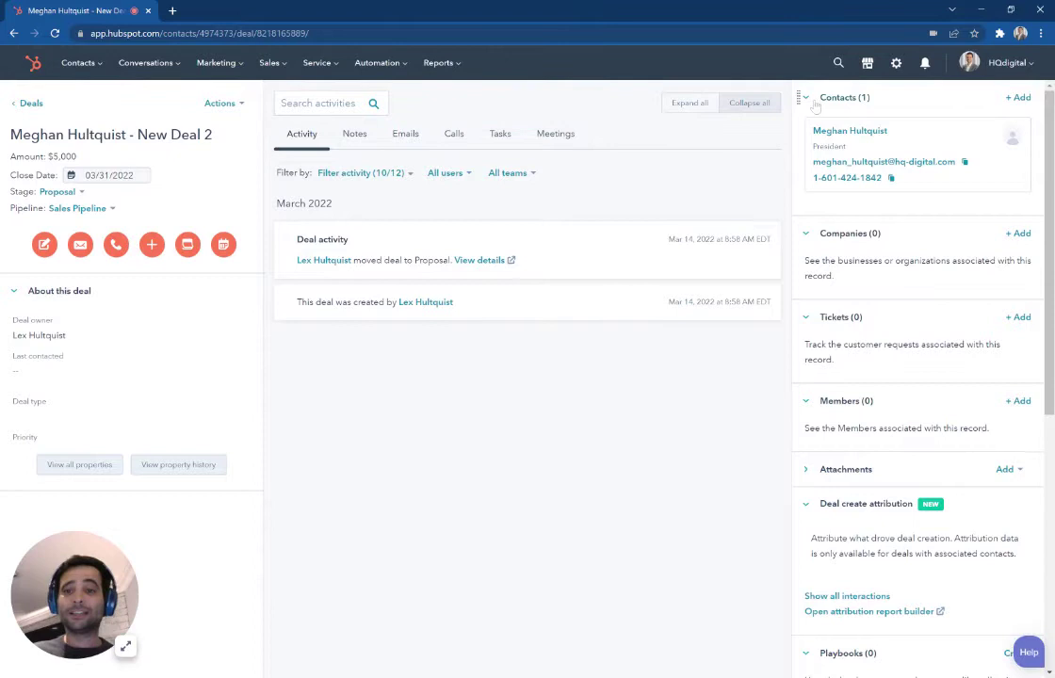
- Return to the contact's record and reveal the Automation menu
click(848, 132)
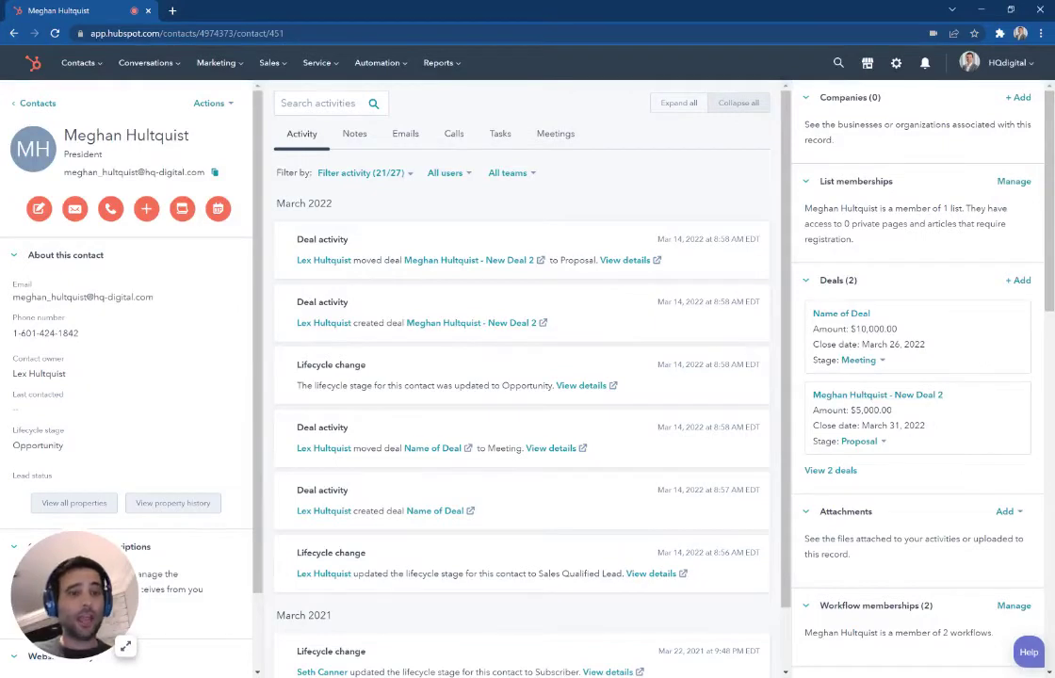
mouse_move(388, 65)
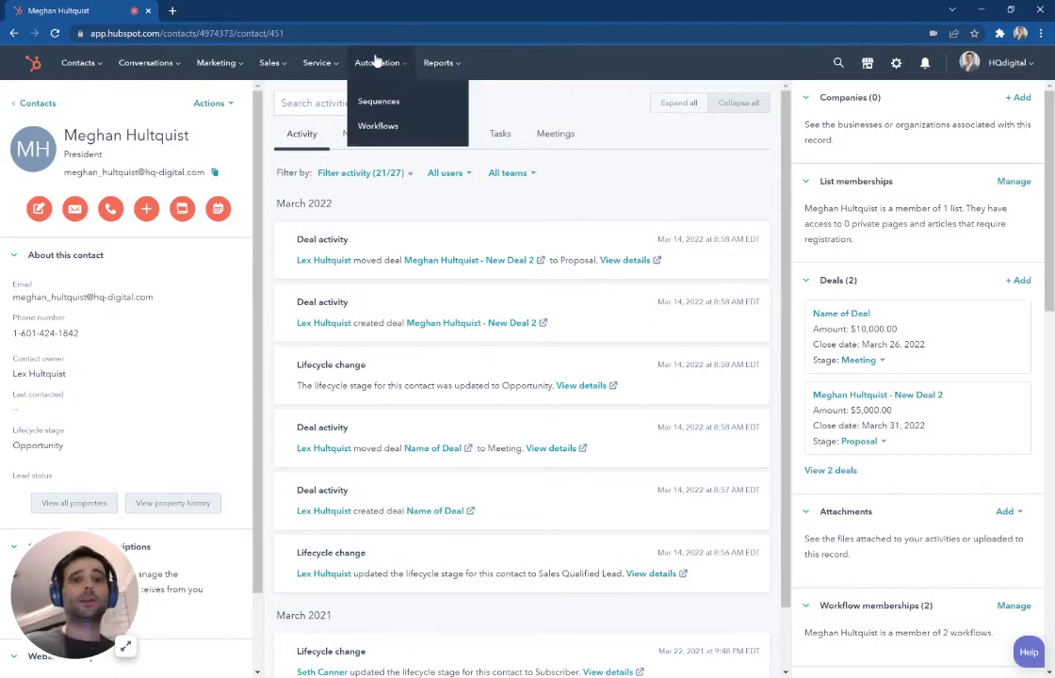
- Create a contact-based blank workflow named 'New Deal Created' from the Workflows list
click(377, 130)
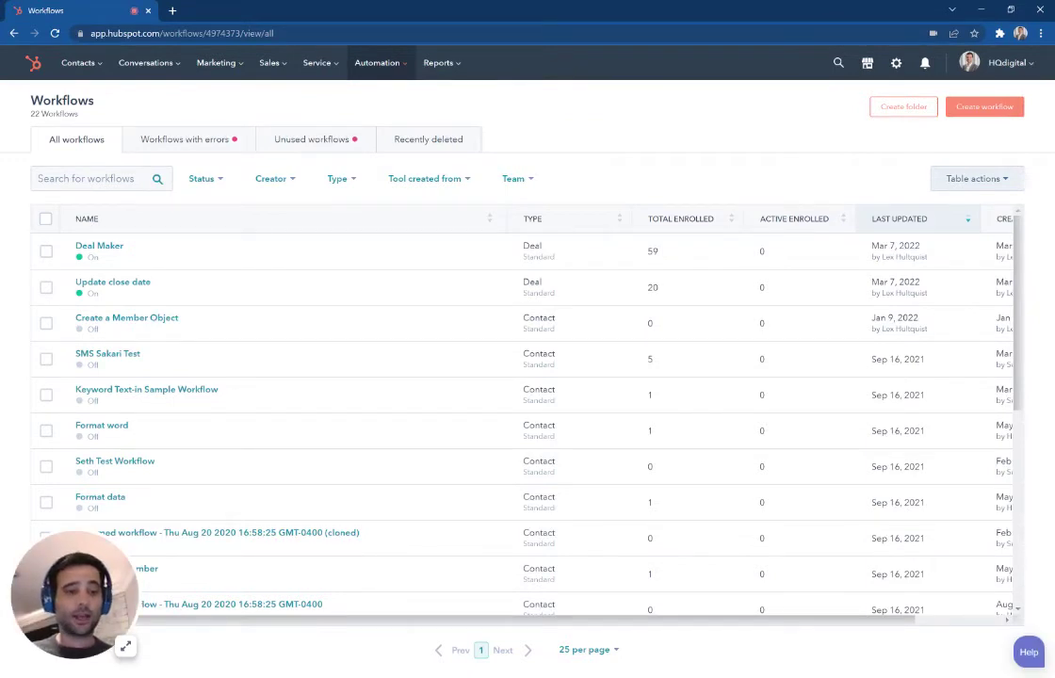
click(984, 106)
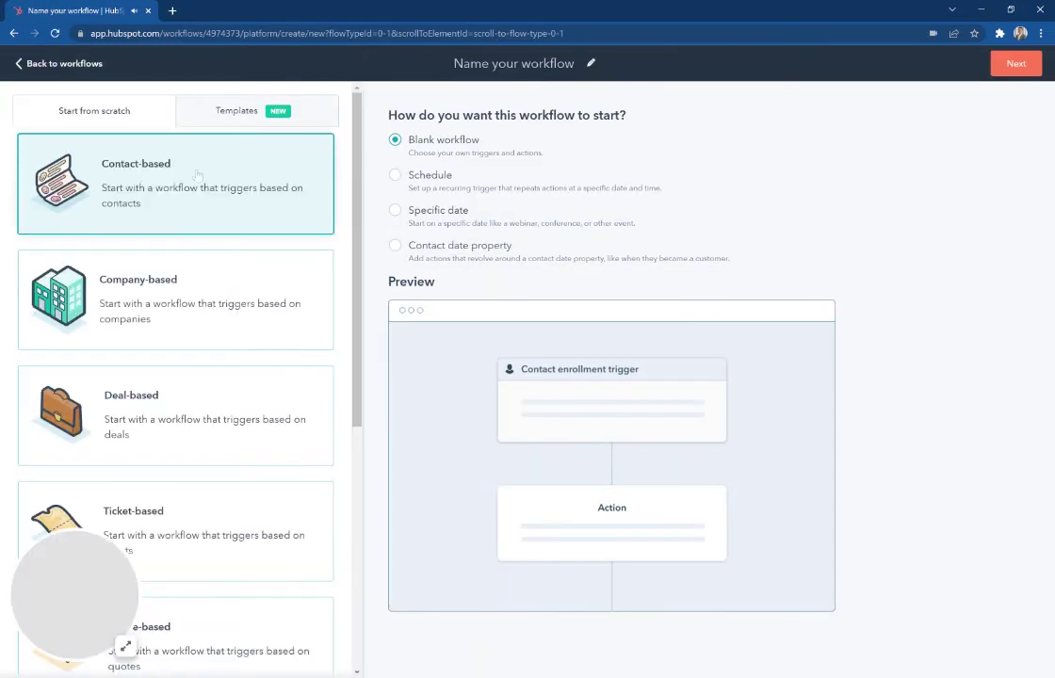
click(513, 63)
text(New Deal Created)
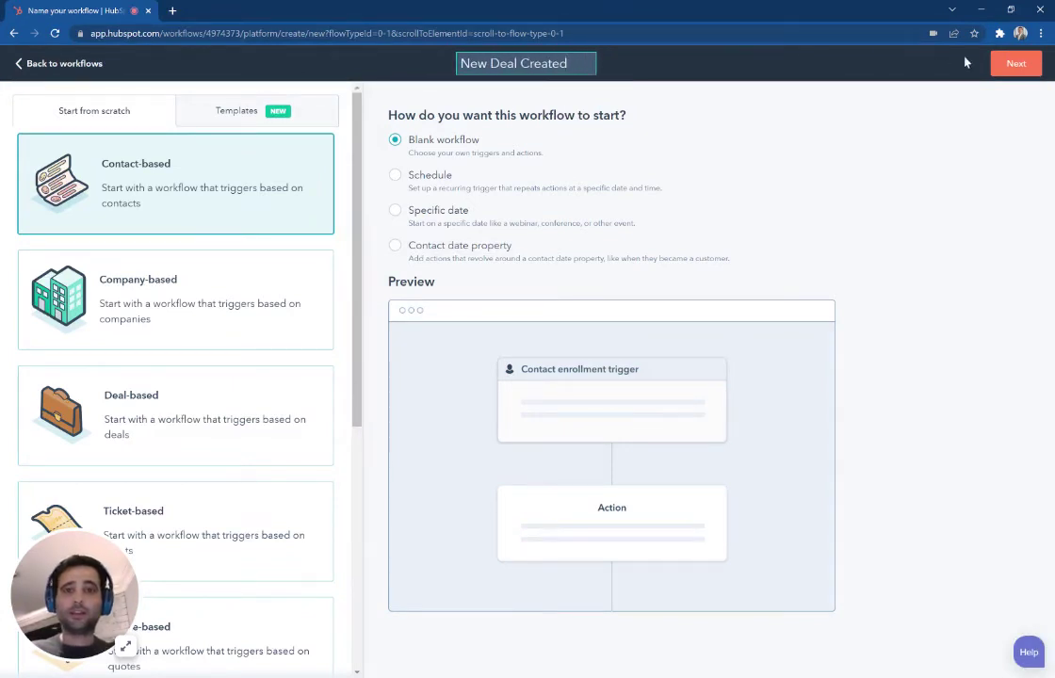
click(1015, 63)
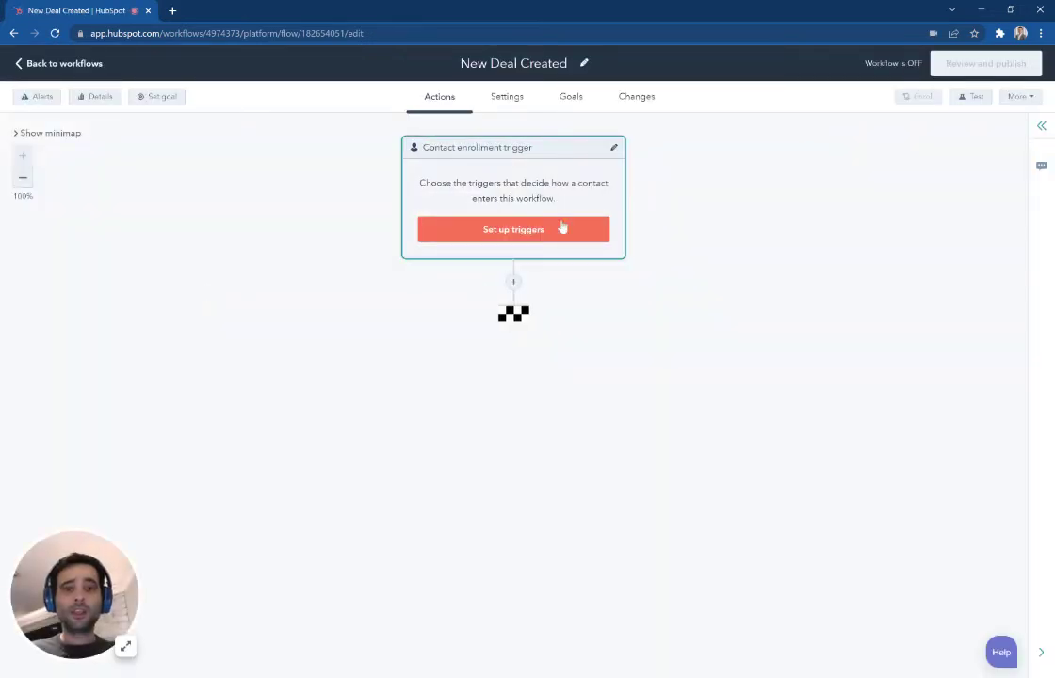
- Leave the enrollment trigger unchanged and add an action step below it
click(516, 230)
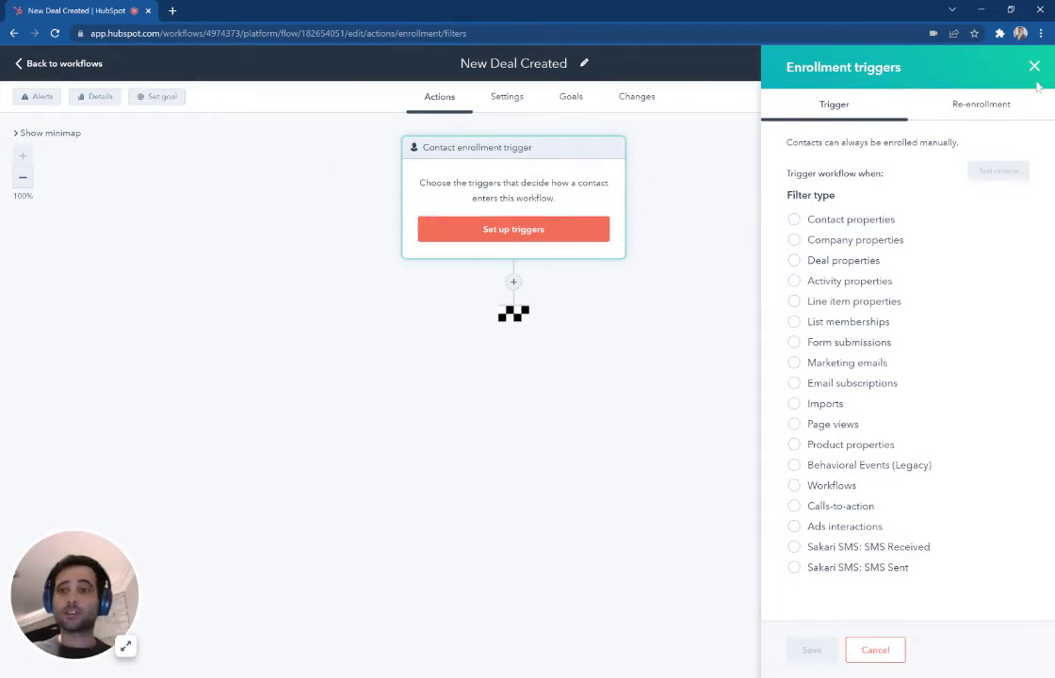
click(1034, 66)
click(512, 282)
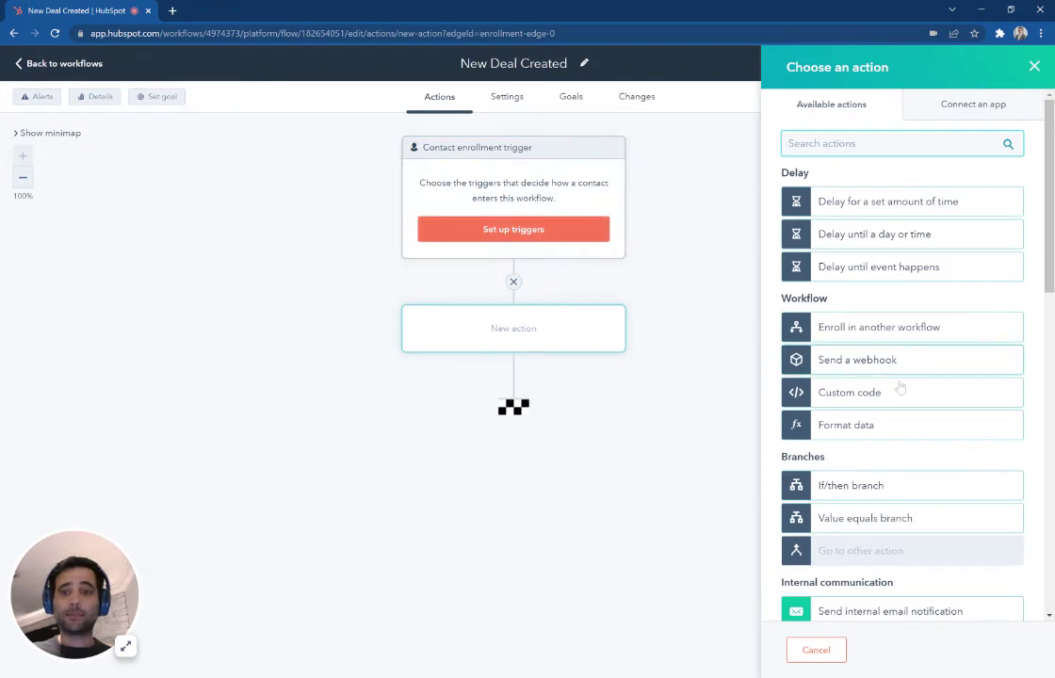
scroll(900, 386, down, 5)
scroll(900, 386, down, 1)
- Add a Create record action making a Deal assigned to a specific user as owner
click(863, 369)
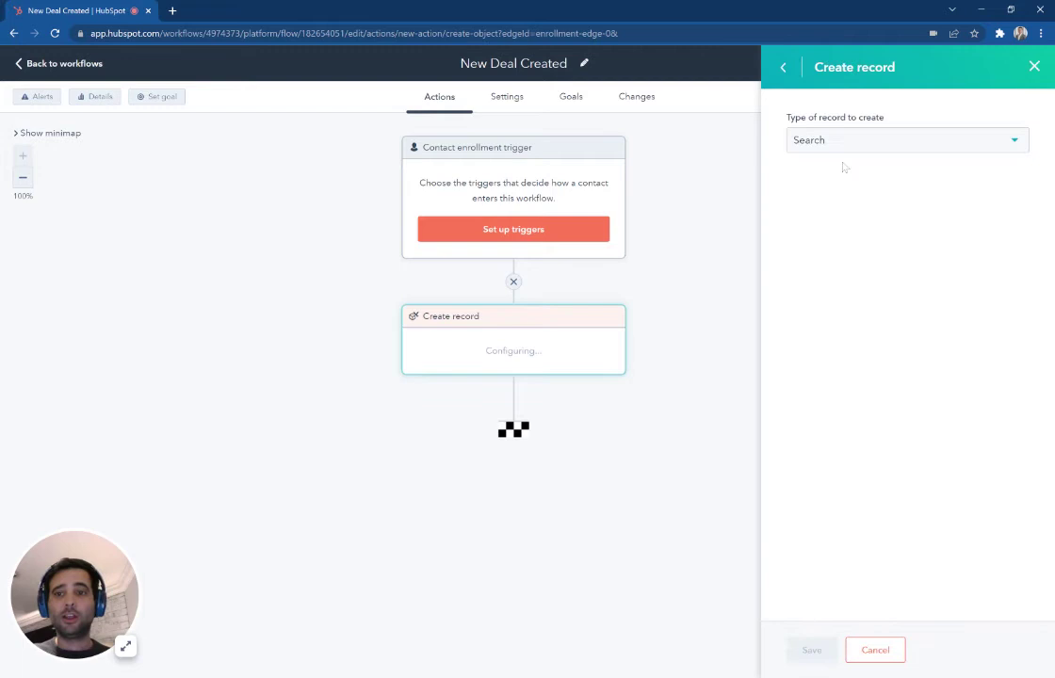
click(836, 142)
click(810, 173)
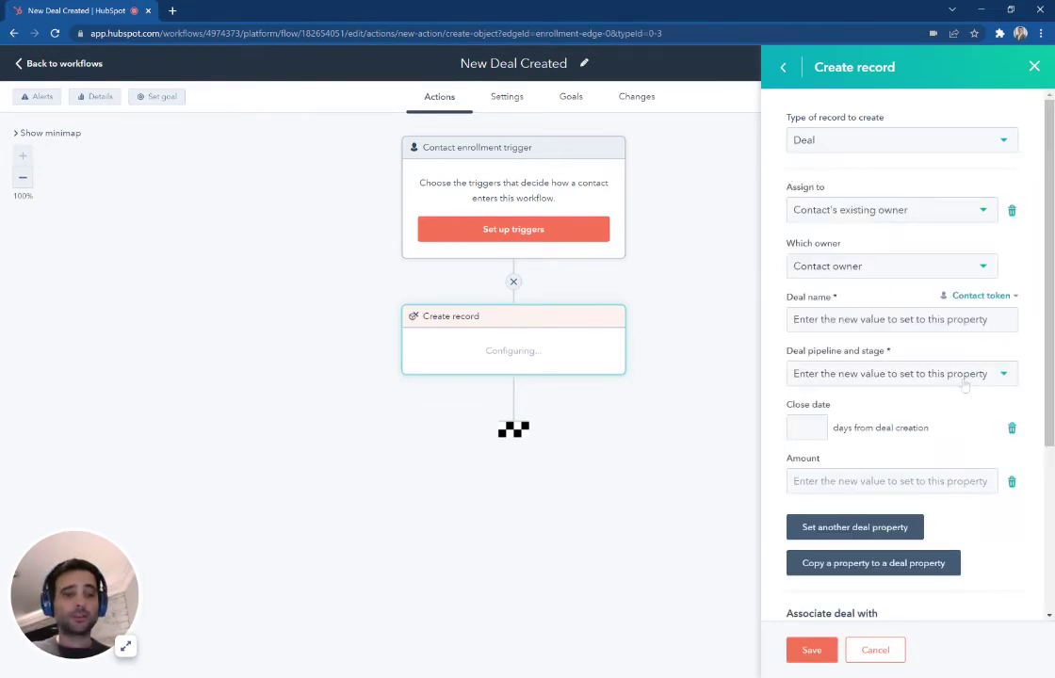
scroll(964, 386, down, 1)
click(824, 175)
click(825, 231)
click(838, 229)
text(lex)
click(833, 305)
- Set the deal name to the contact's First name token followed by ' - new deal'
click(803, 287)
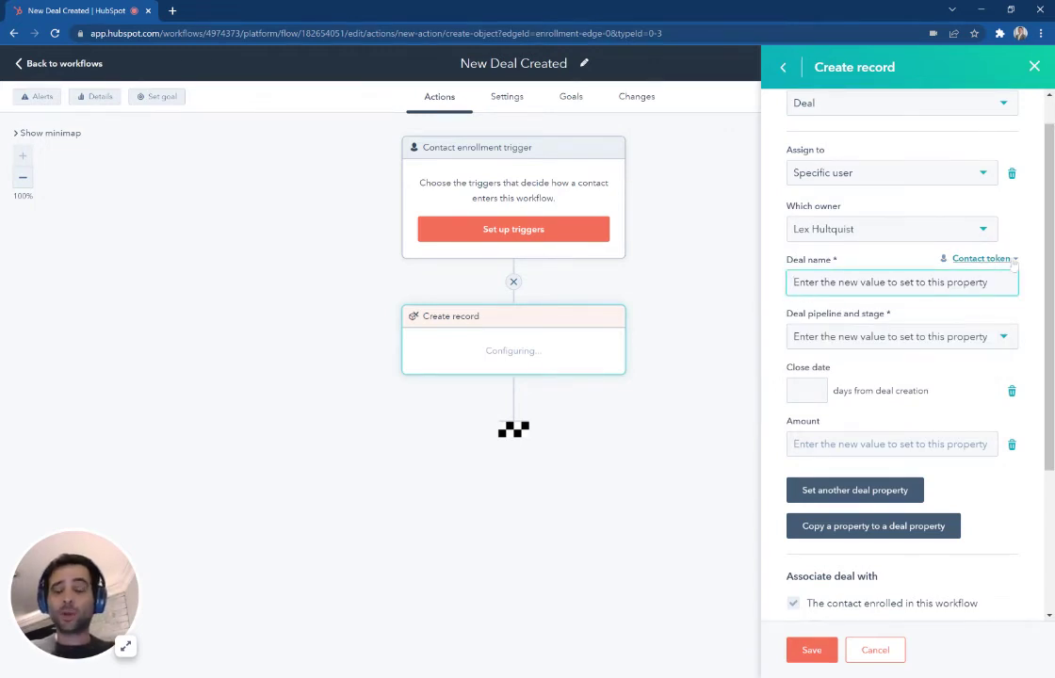
click(979, 258)
text(name)
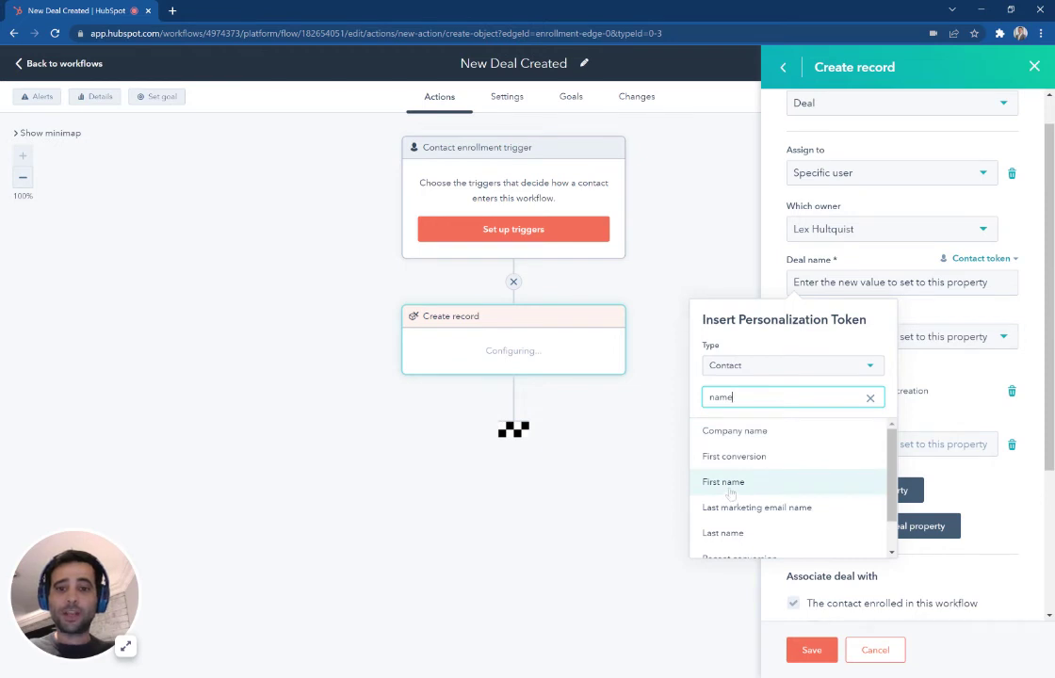
key(BackSpace)
key(BackSpace)
key(BackSpace)
text(full)
key(BackSpace)
key(BackSpace)
key(BackSpace)
key(BackSpace)
text(firstna)
click(725, 430)
text(- ew)
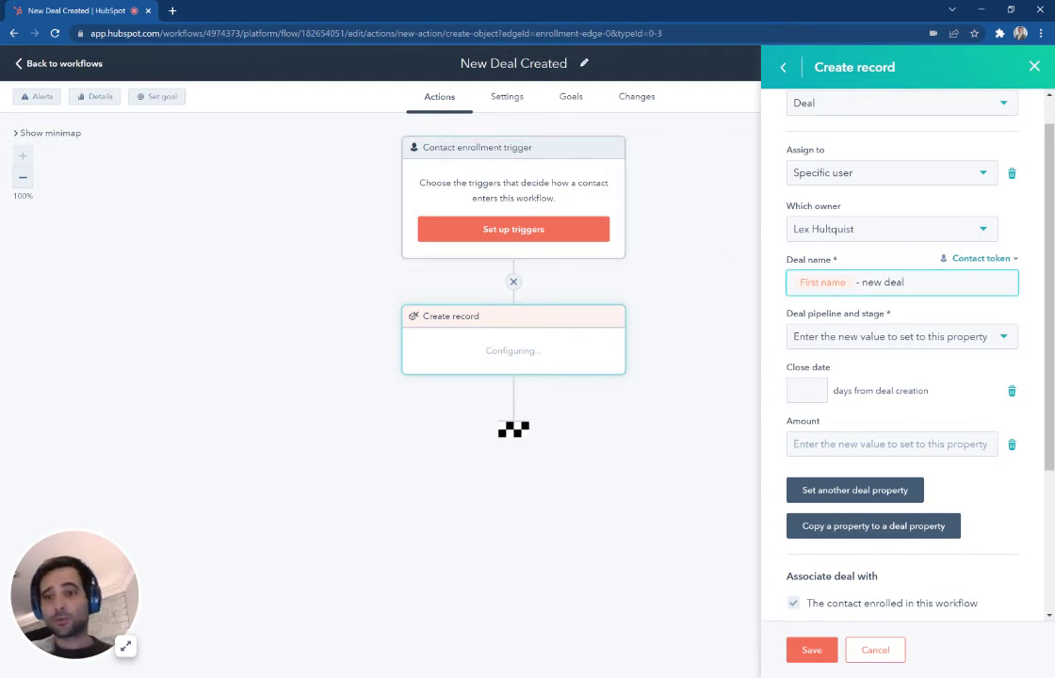
click(987, 260)
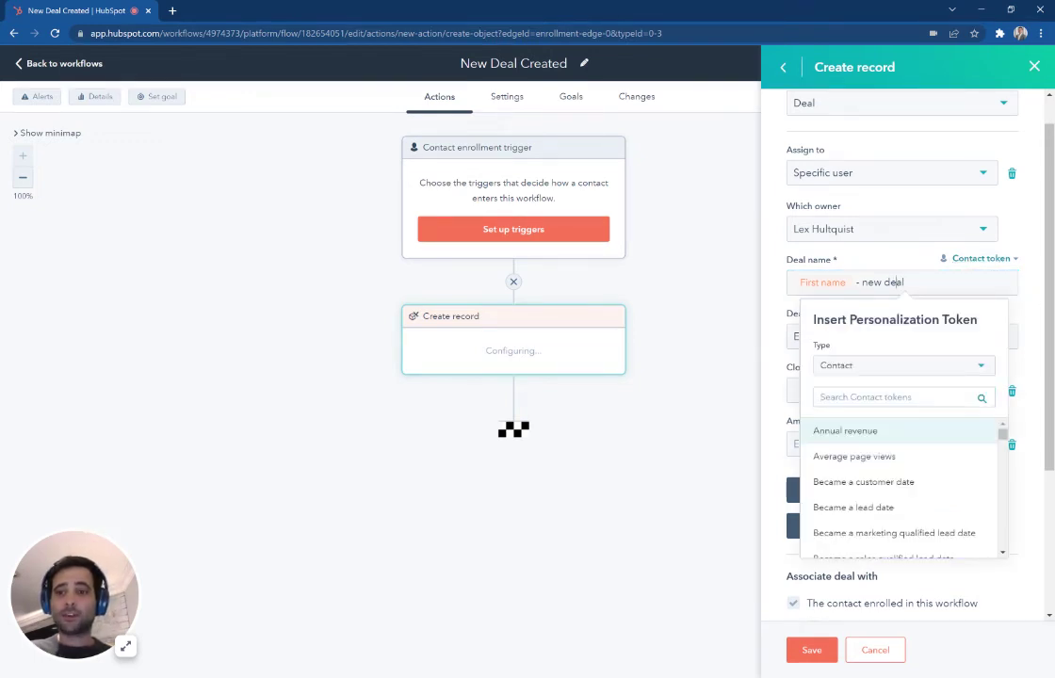
click(897, 282)
- Set the stage to Presentation scheduled (Second Pipeline) and close date 40 days out
click(876, 337)
click(834, 484)
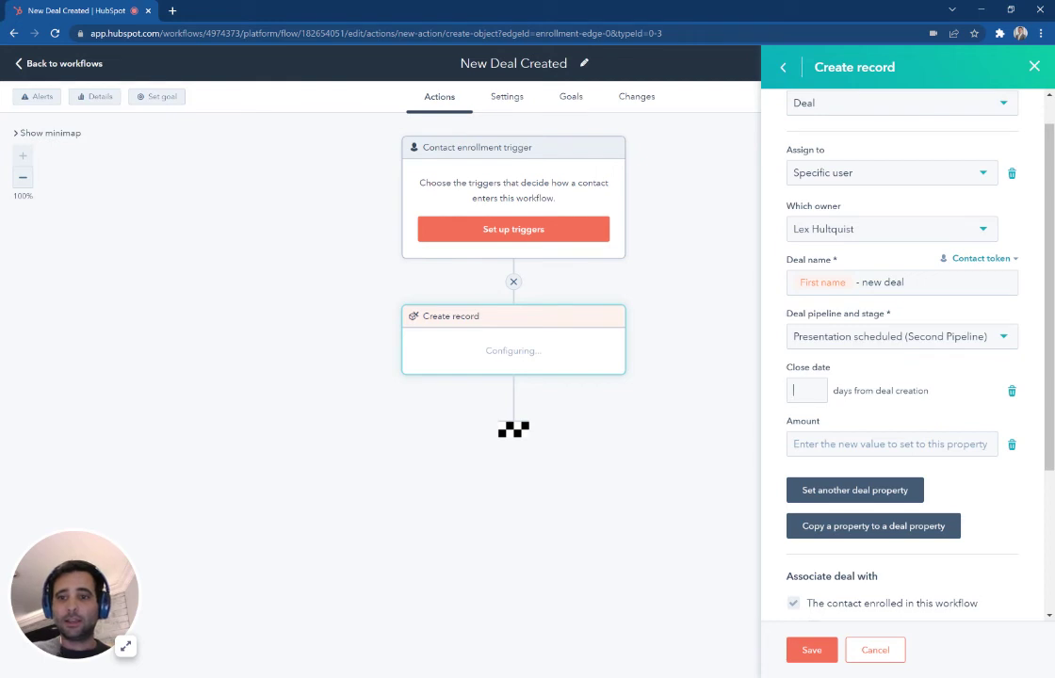
click(806, 390)
text(40)
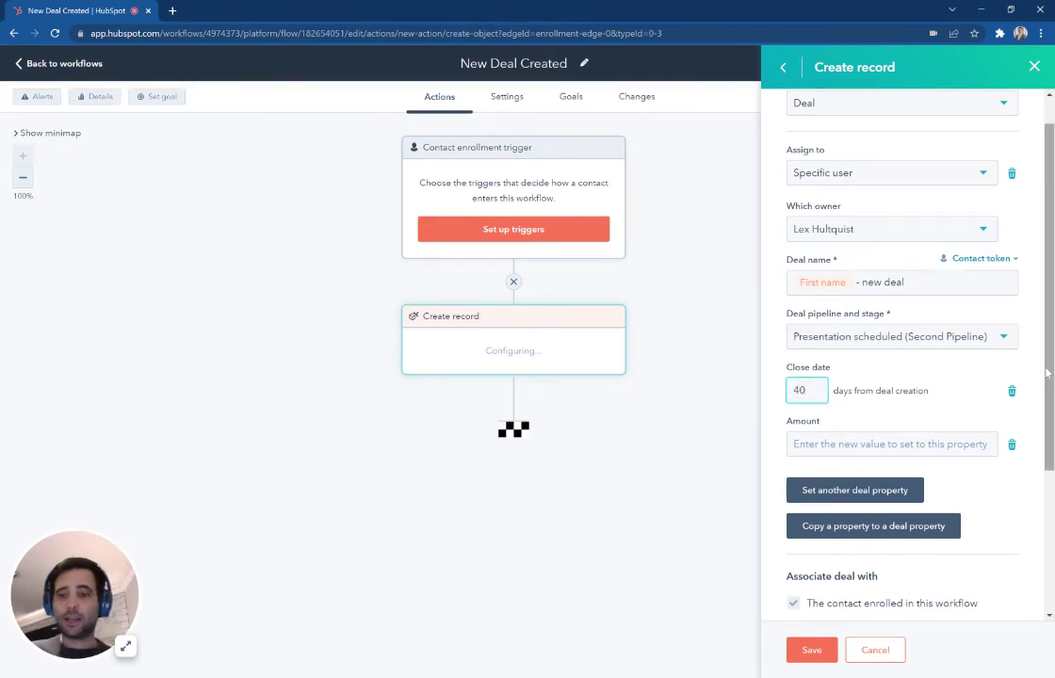
scroll(1047, 374, down, 3)
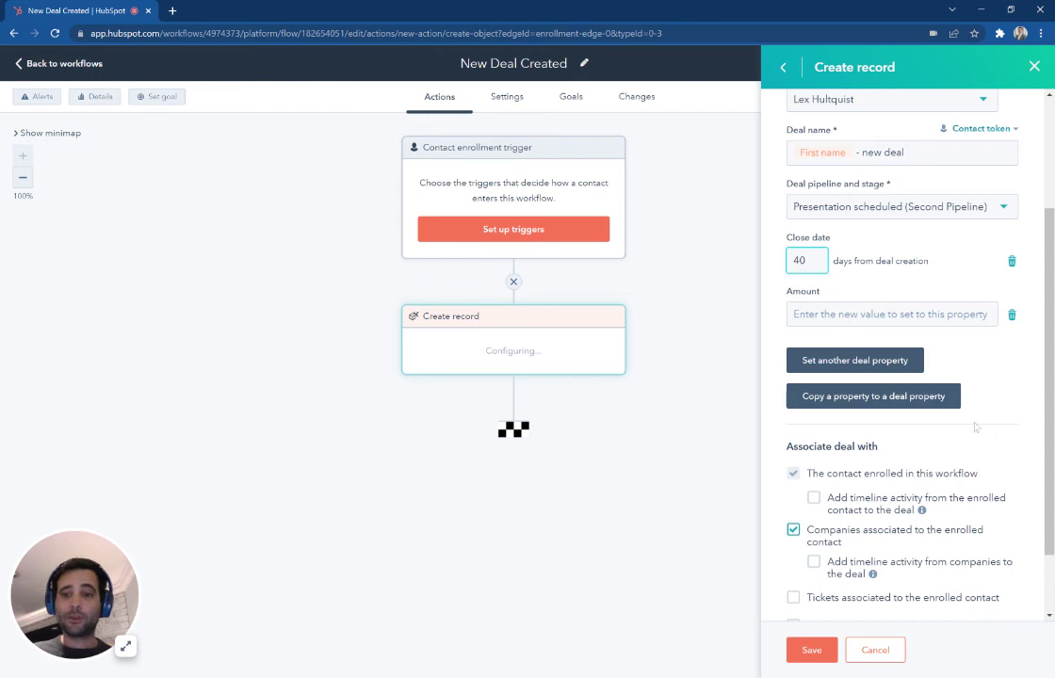
scroll(989, 432, down, 1)
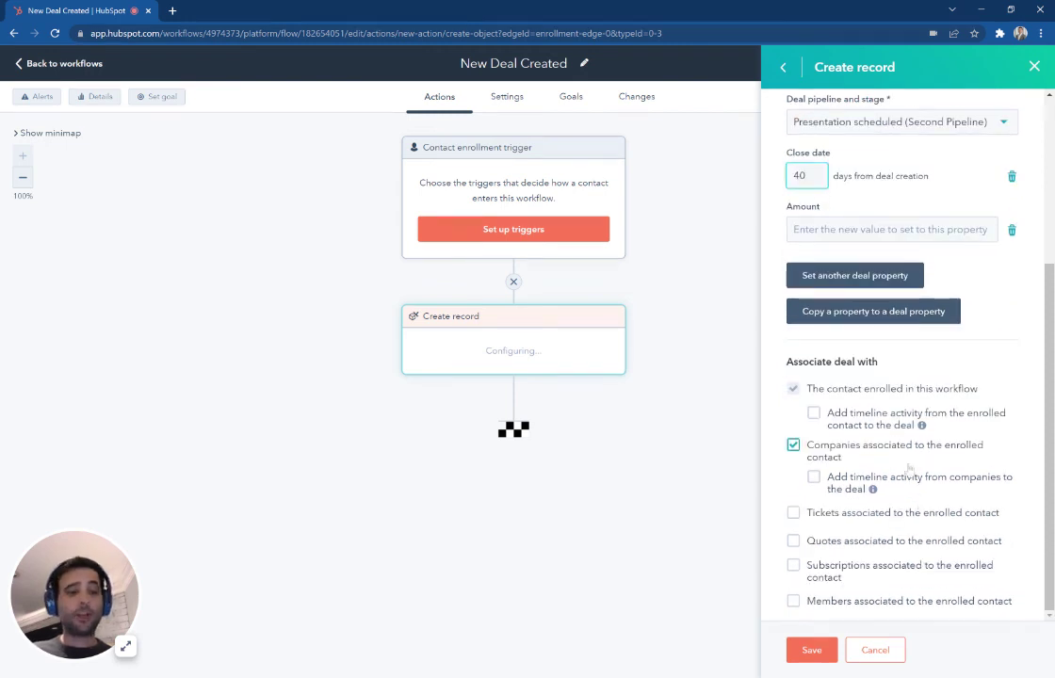